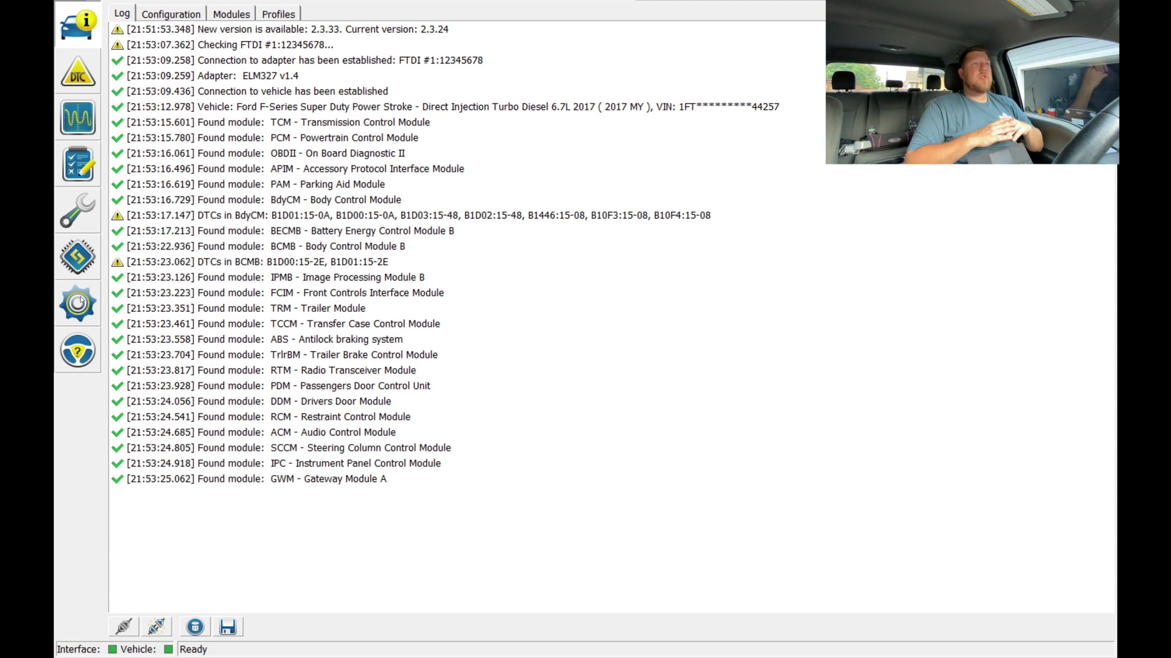
# Back up all PCM Module configuration (AS BUILT format) data to a file and end the service procedure
pyautogui.click(85, 259)
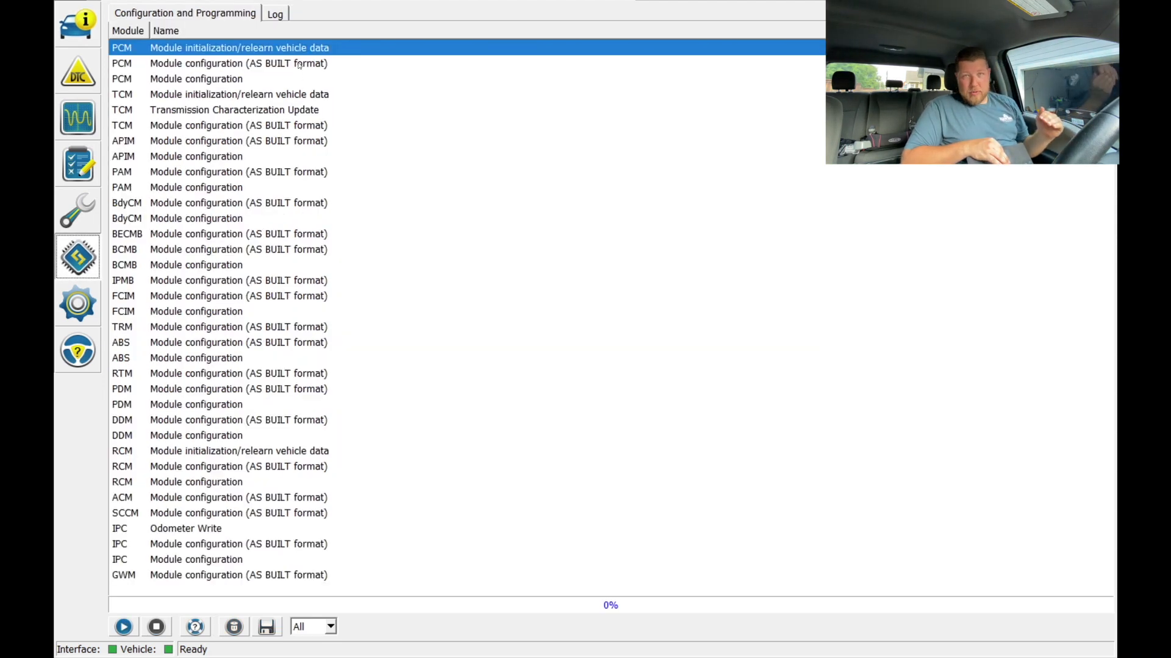
pyautogui.click(299, 64)
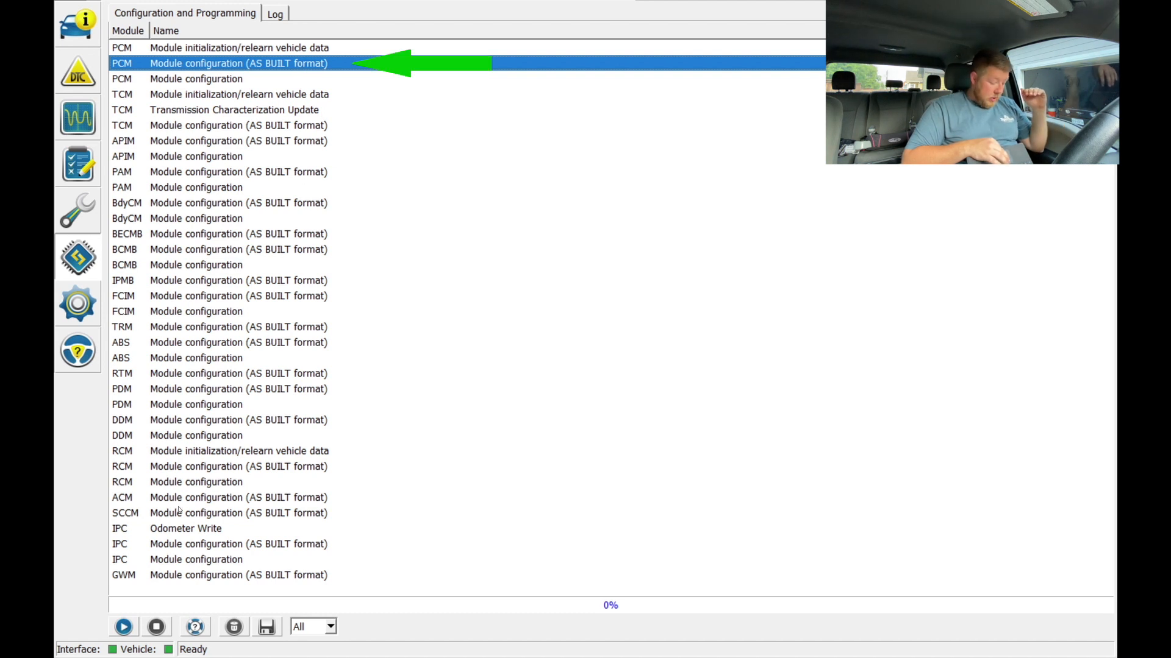
pyautogui.click(122, 627)
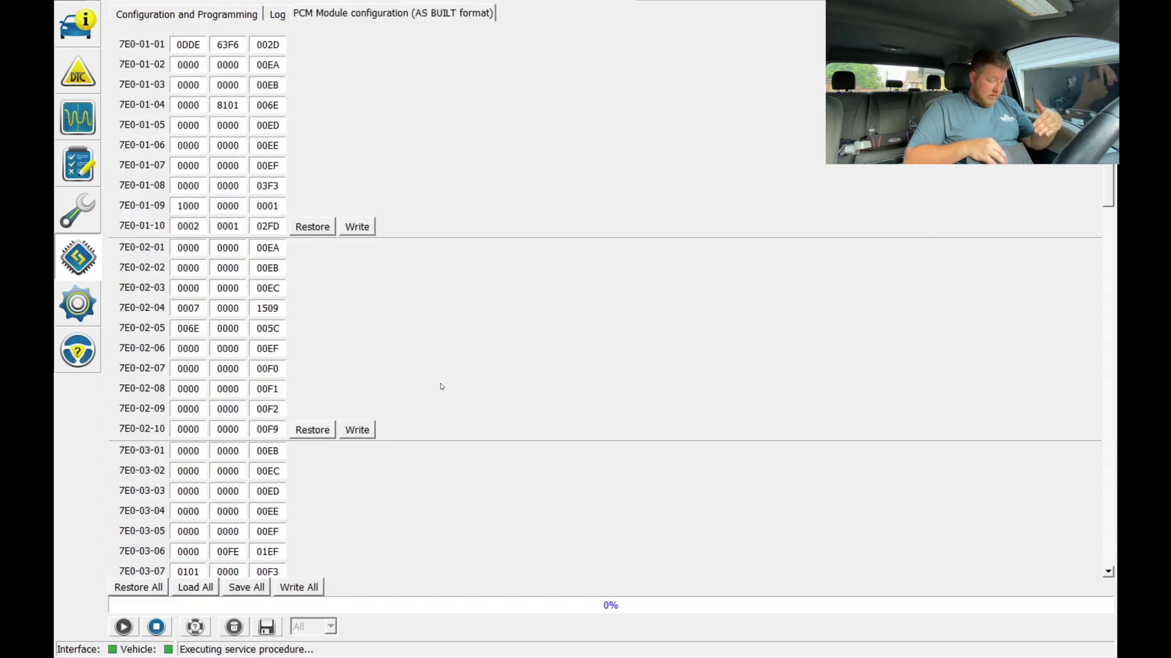
pyautogui.click(241, 589)
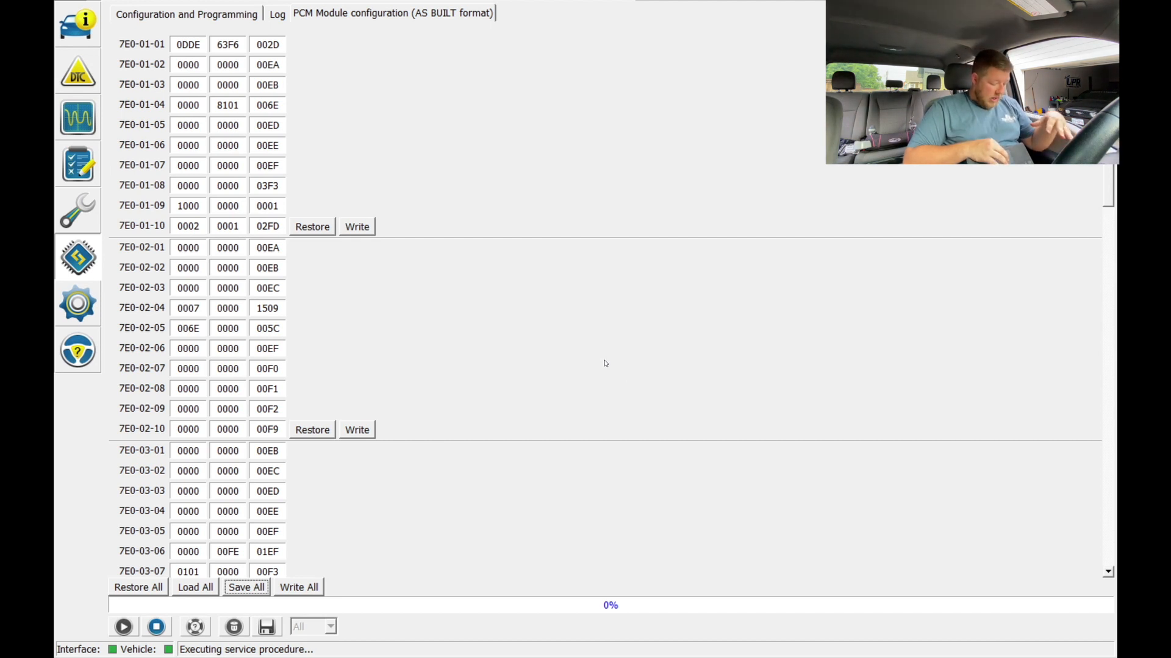
pyautogui.click(156, 628)
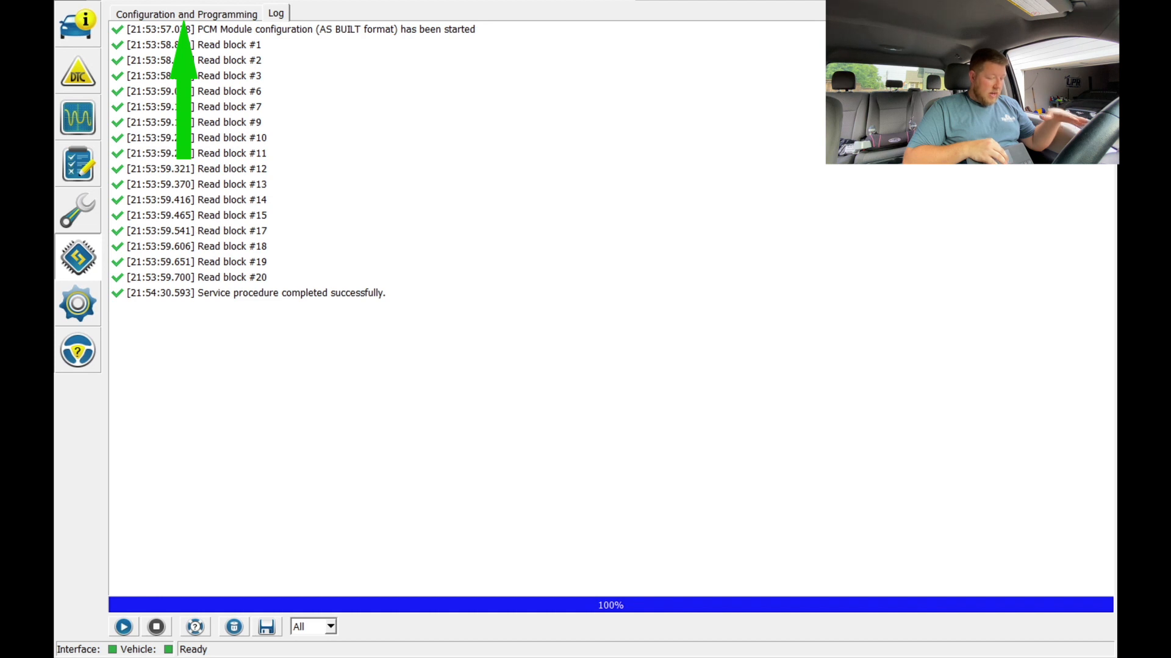
# Enable Remote Start and Remote Starter Parking Lights in the BdyCM Module configuration, and write the changes to the module
pyautogui.click(186, 12)
pyautogui.click(186, 218)
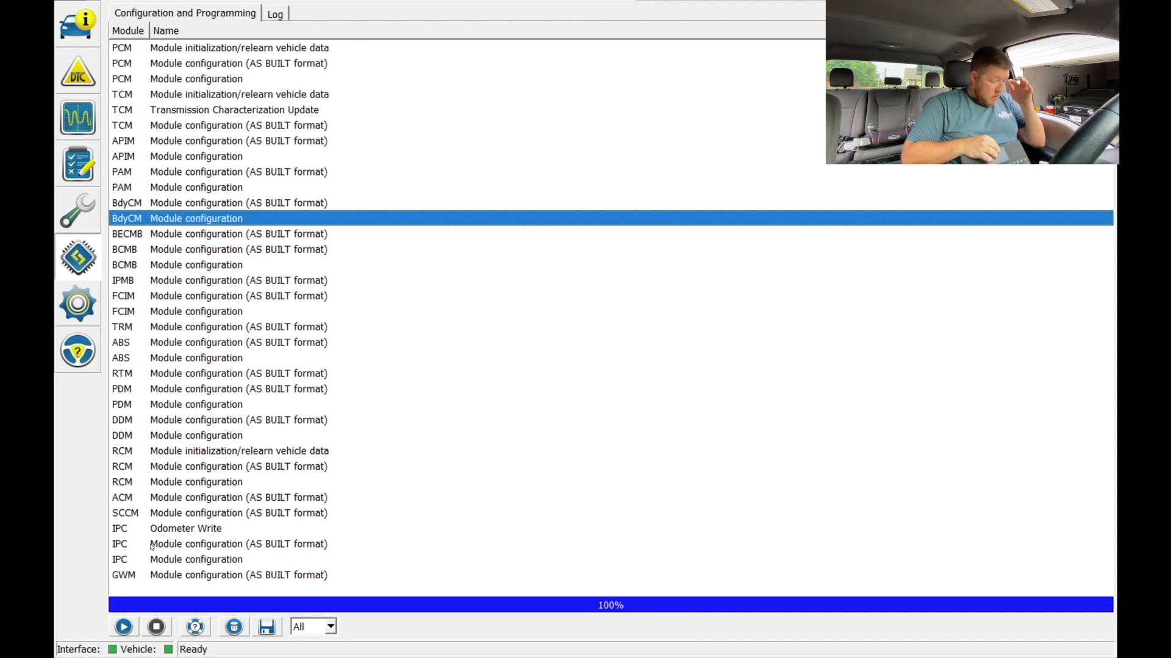
pyautogui.click(124, 626)
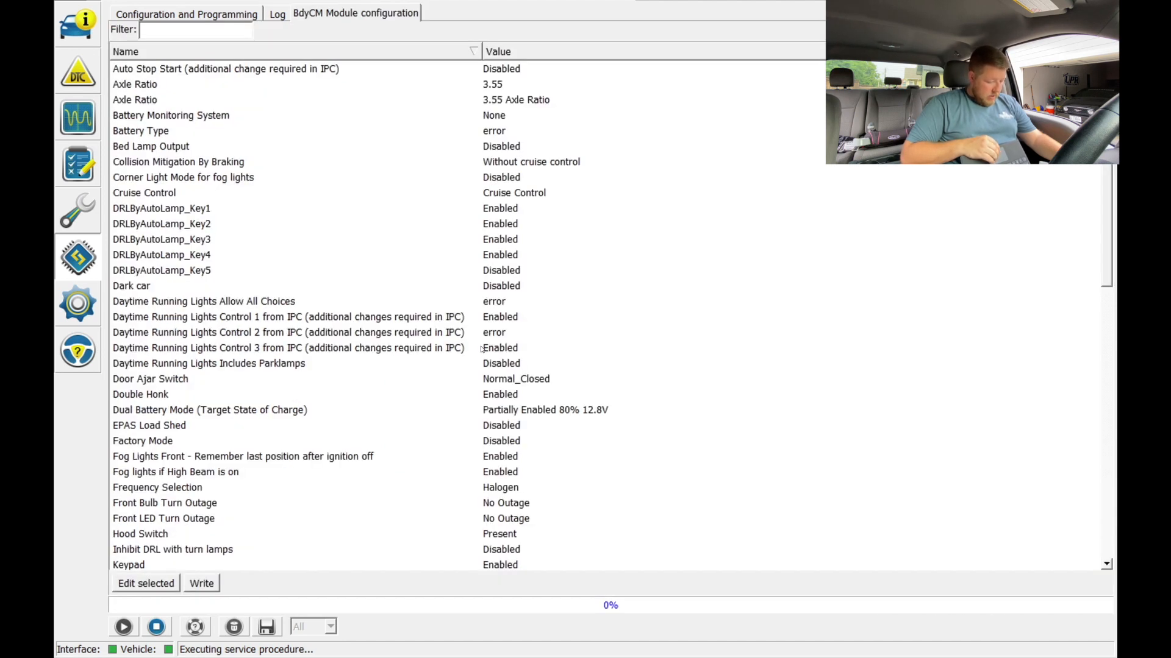
pyautogui.scroll(-8, 408, 312)
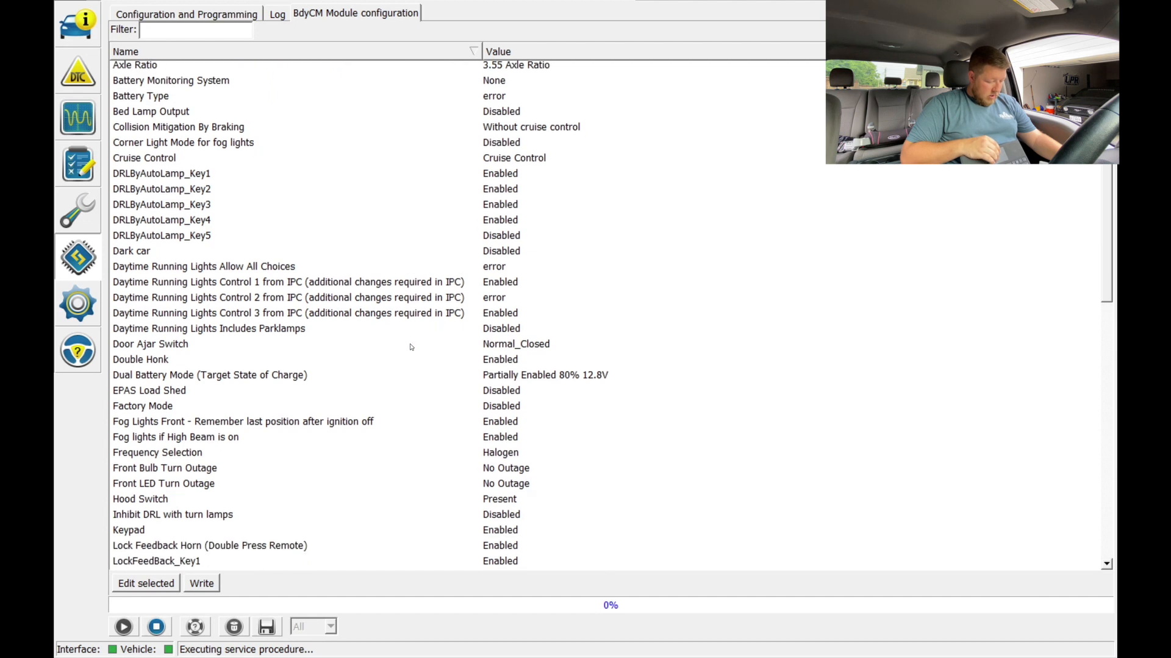
pyautogui.scroll(-4, 411, 347)
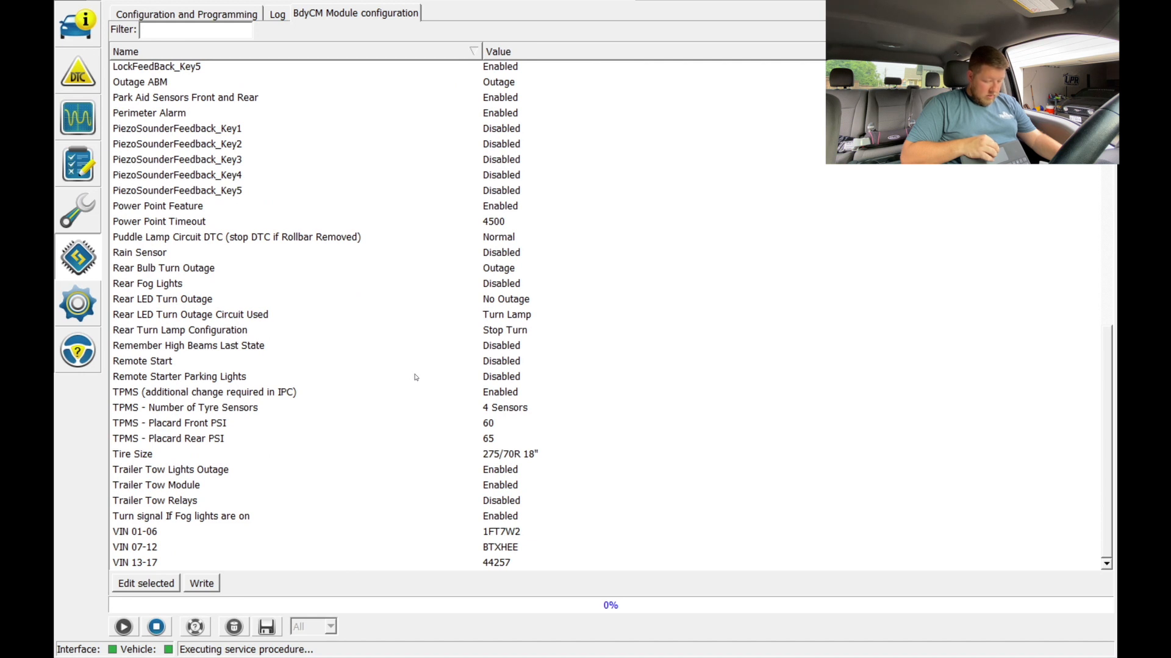
pyautogui.click(149, 364)
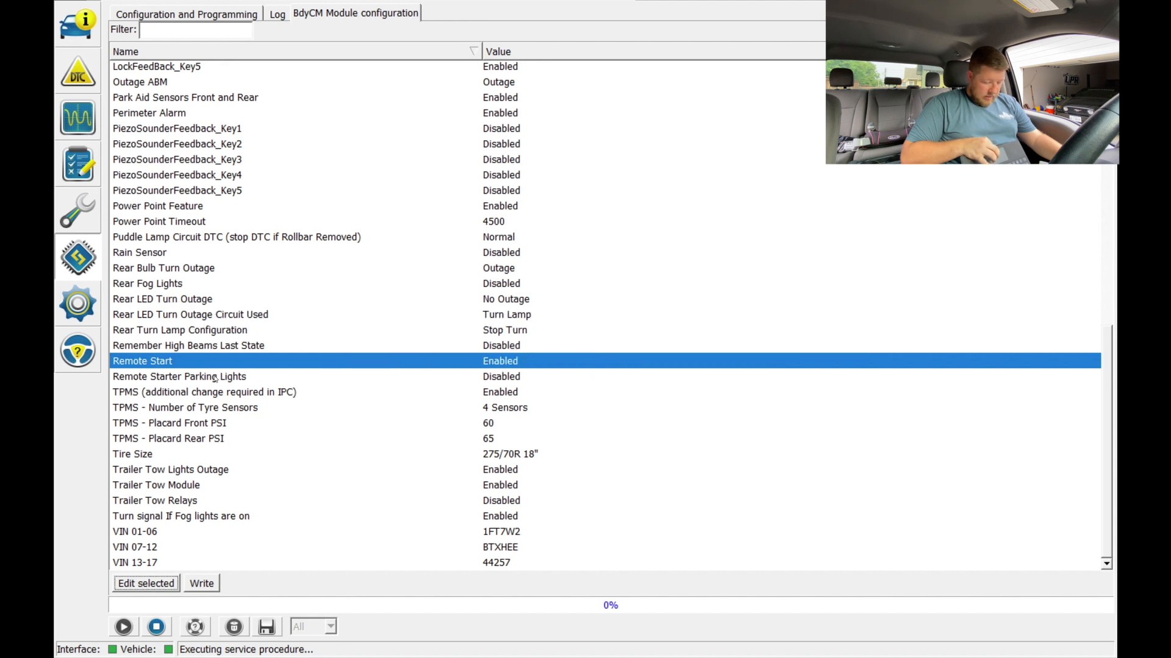
pyautogui.click(216, 377)
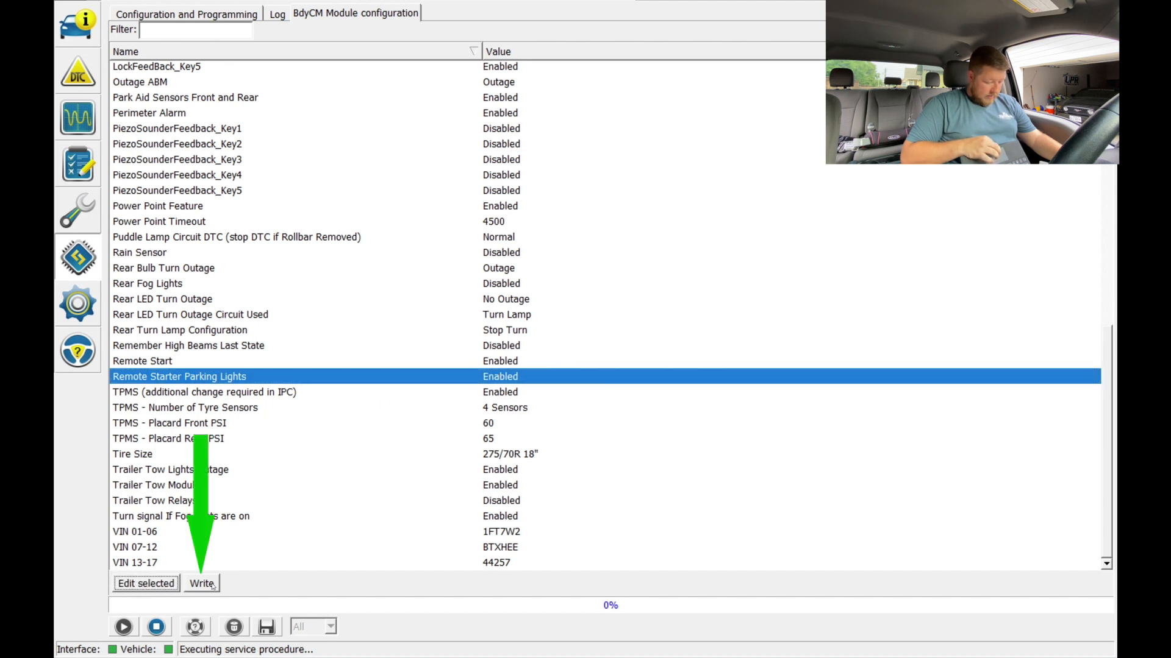
pyautogui.click(202, 588)
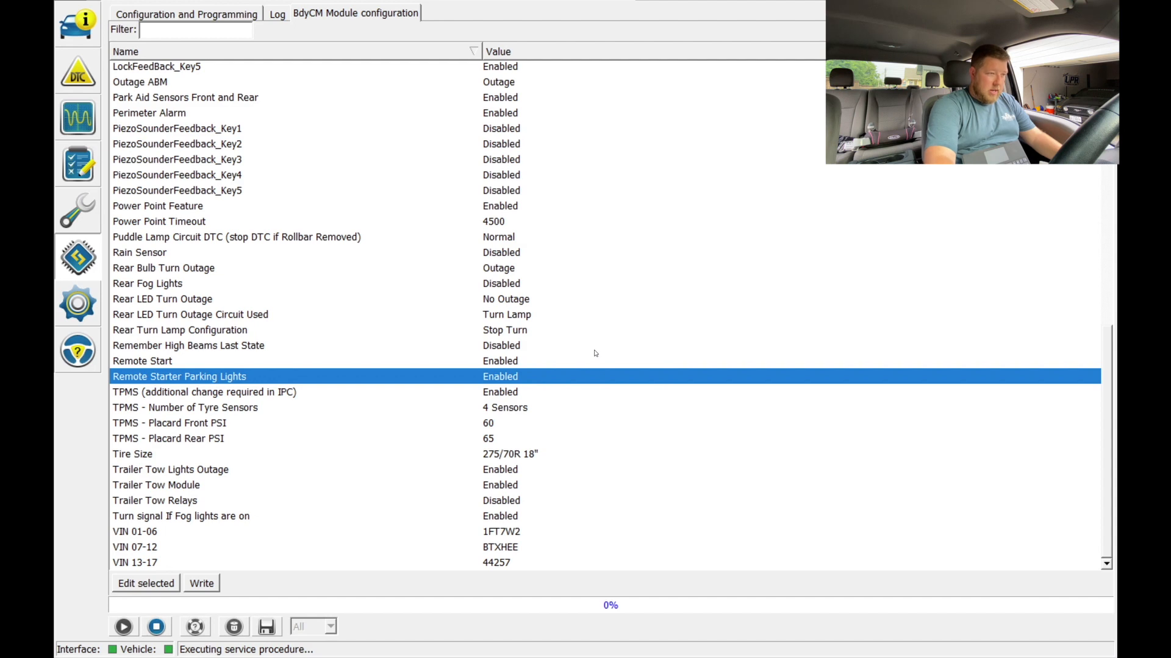
# Load the IPC Module configuration and set Remote Start to Enabled
pyautogui.click(197, 559)
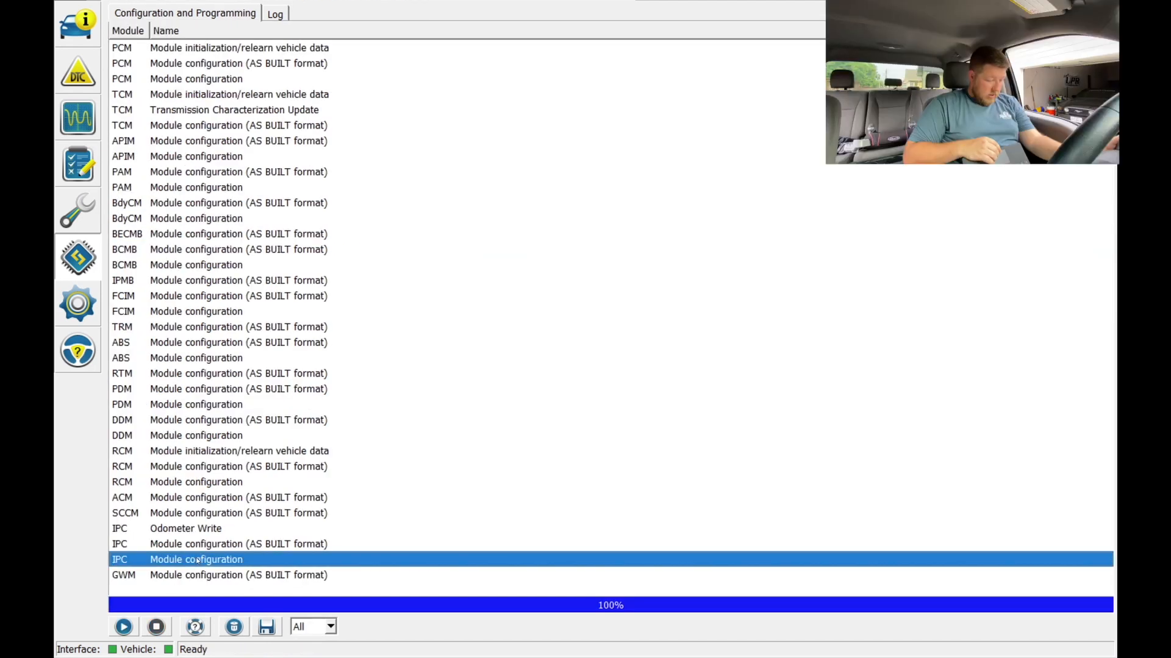
pyautogui.click(123, 627)
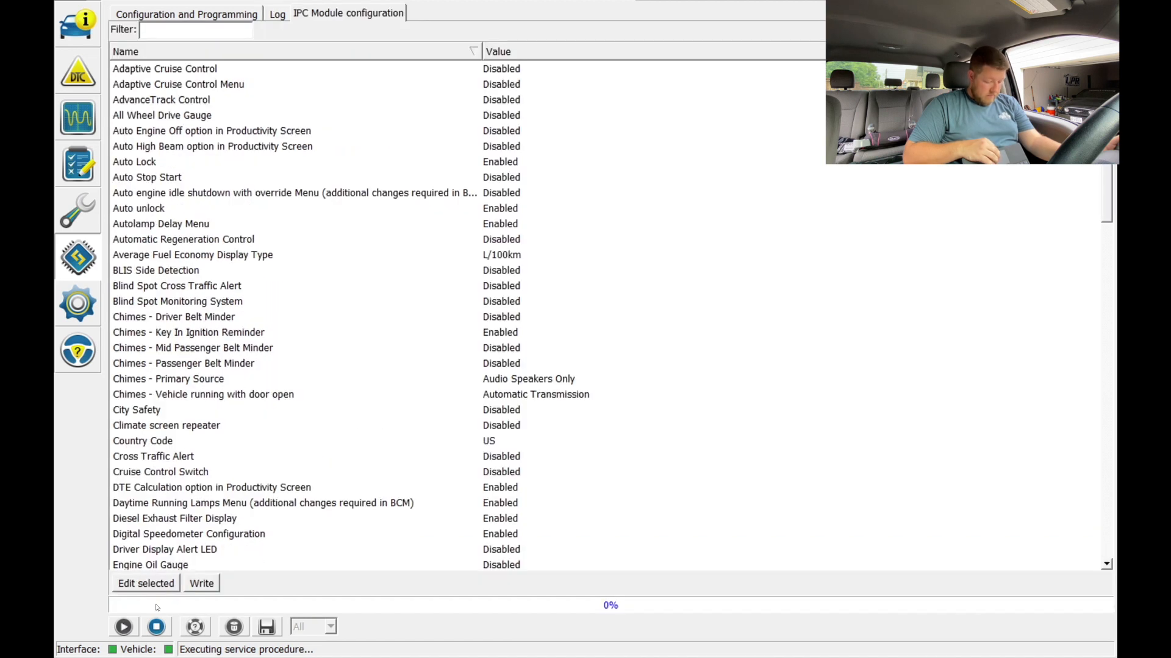
pyautogui.scroll(-19, 521, 351)
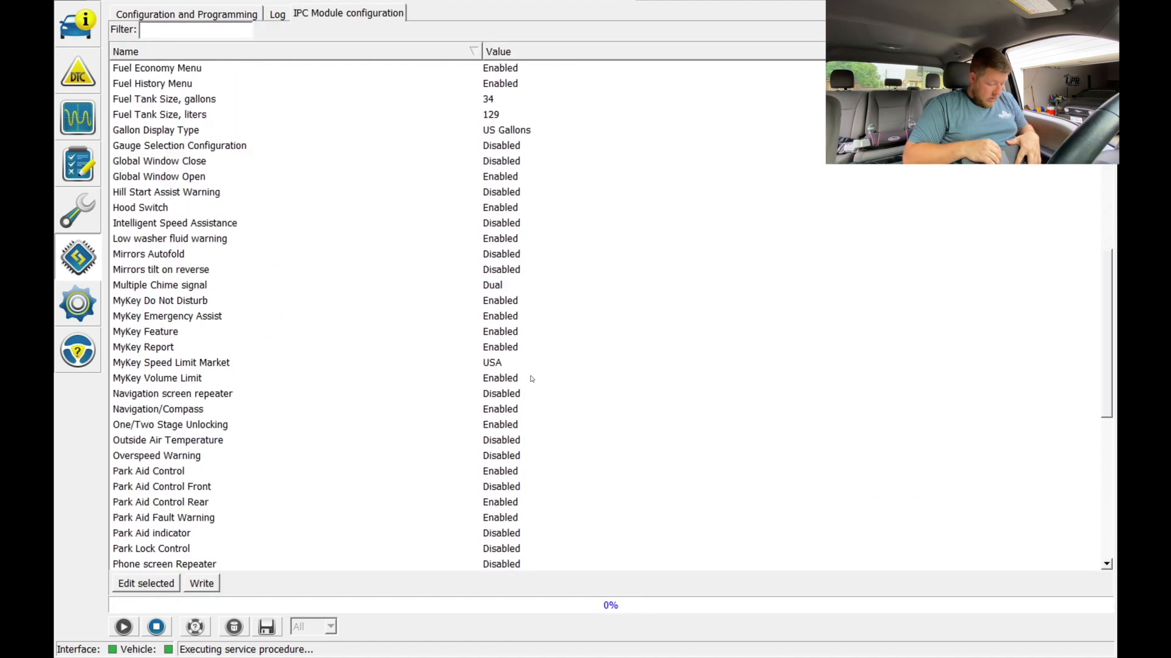
pyautogui.scroll(-1, 531, 378)
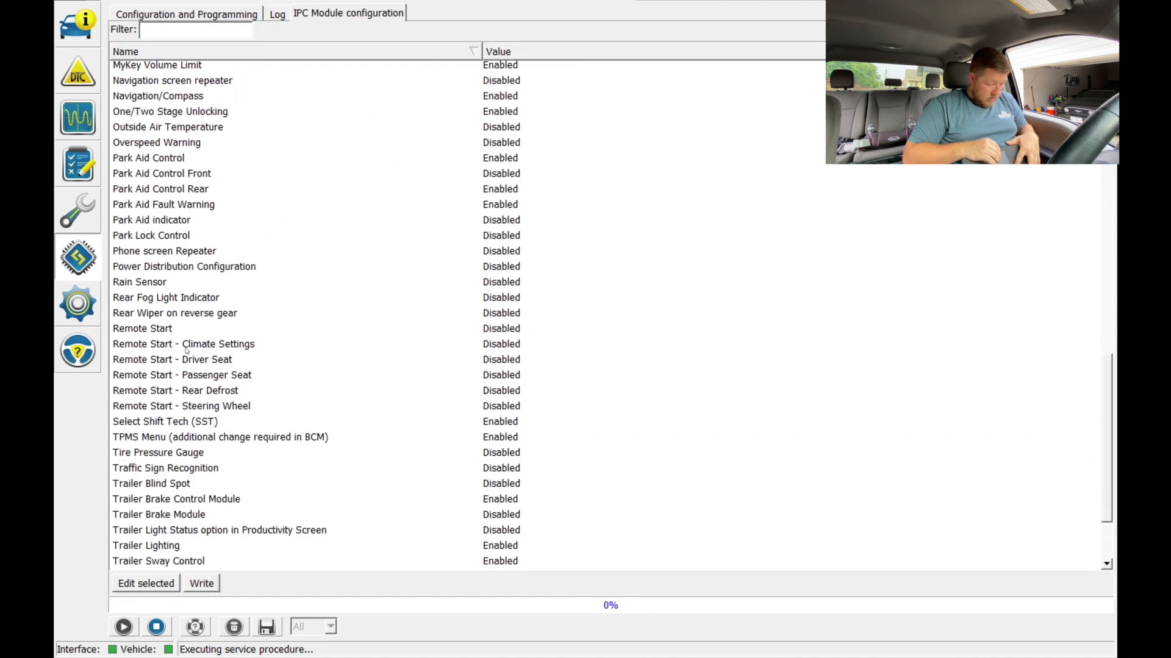
pyautogui.click(165, 328)
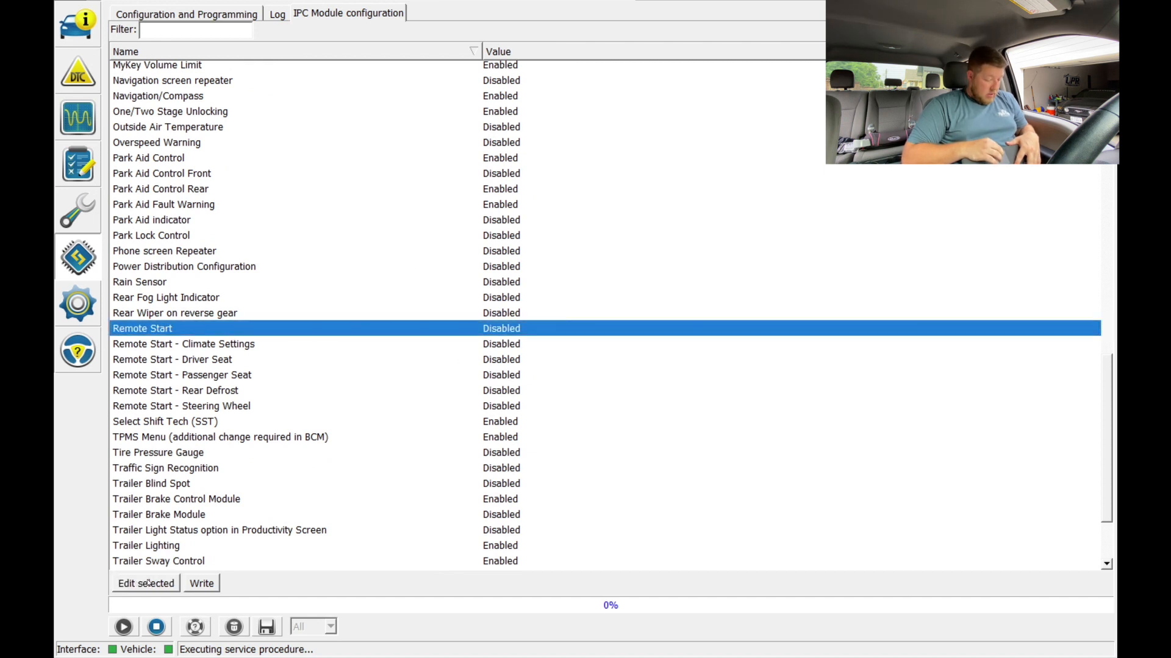
pyautogui.click(588, 368)
# Enable the Remote Start options for Climate Settings, Driver Seat, Passenger Seat and Rear Defrost in the IPC configuration
pyautogui.click(504, 346)
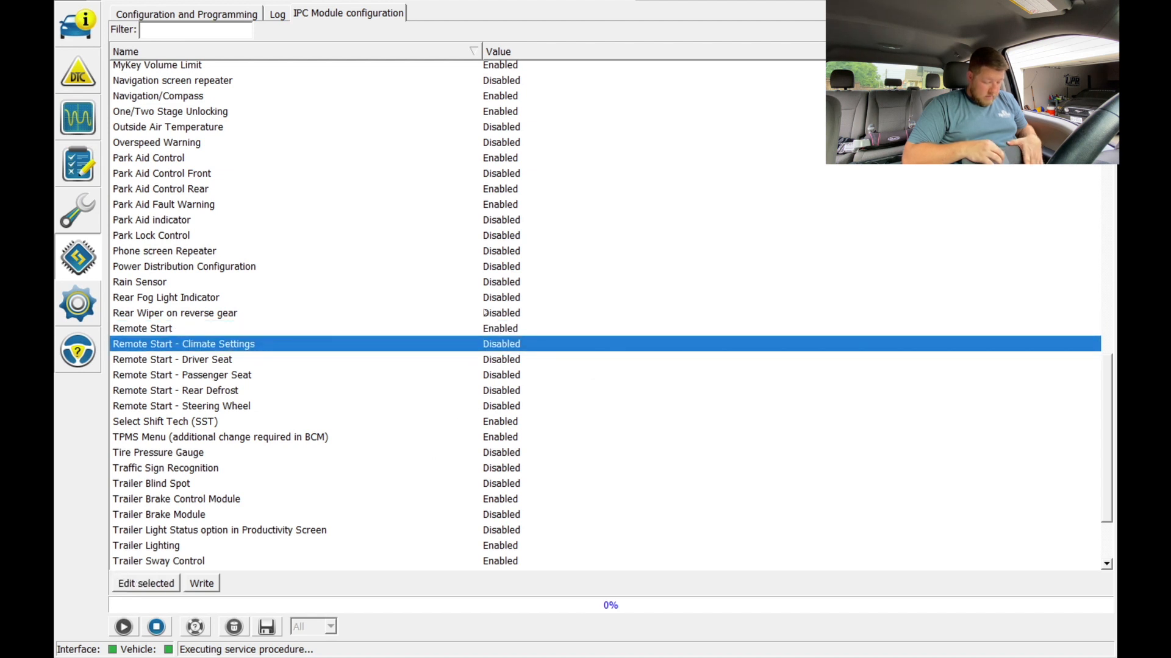
pyautogui.click(500, 359)
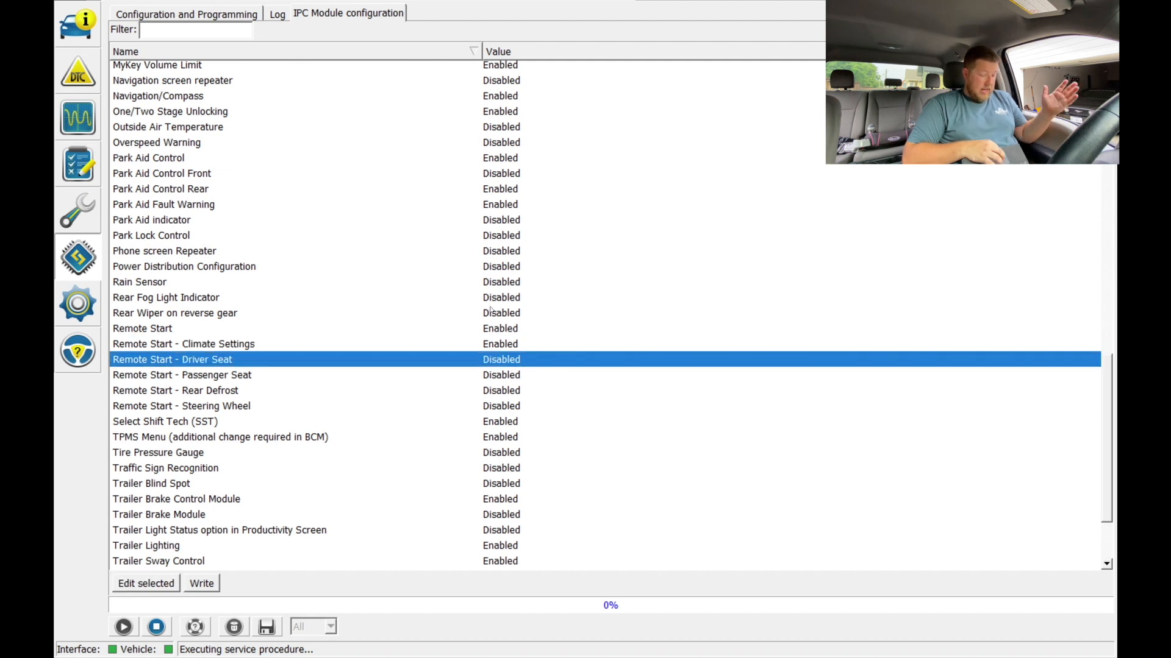
pyautogui.click(595, 374)
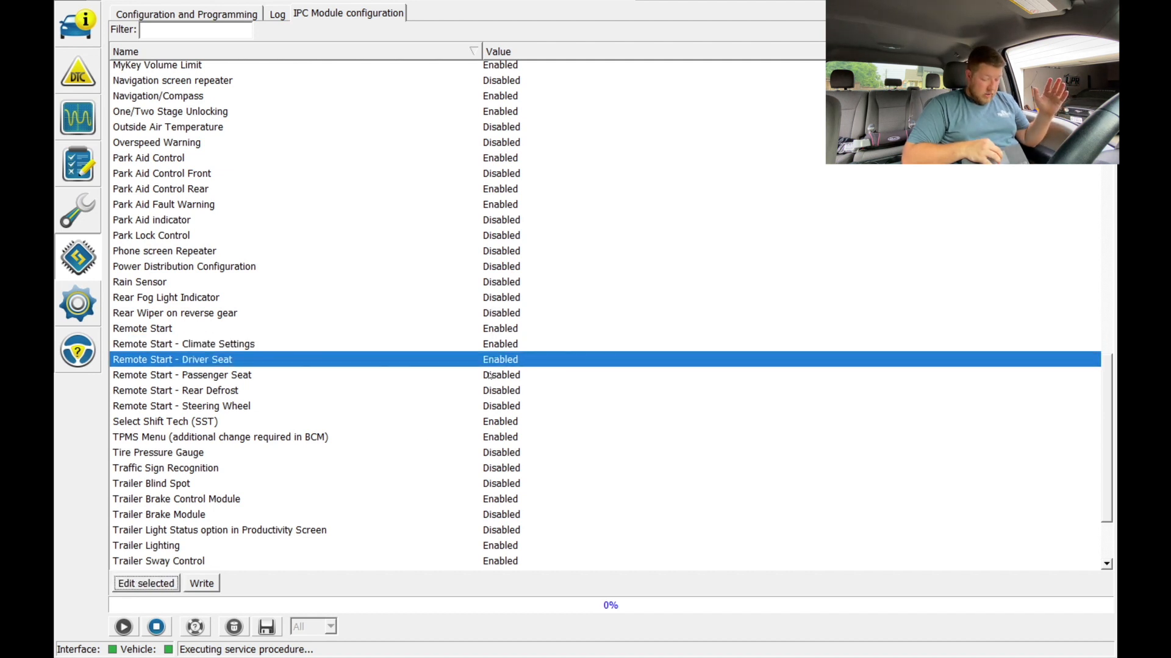
pyautogui.click(490, 375)
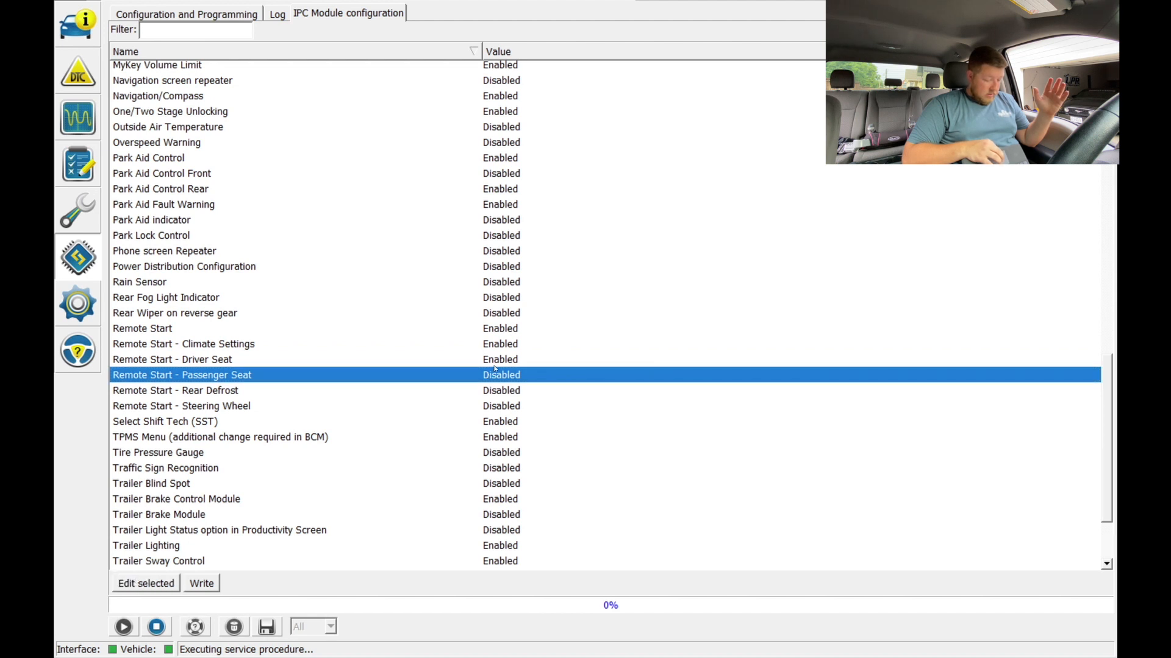
pyautogui.click(596, 367)
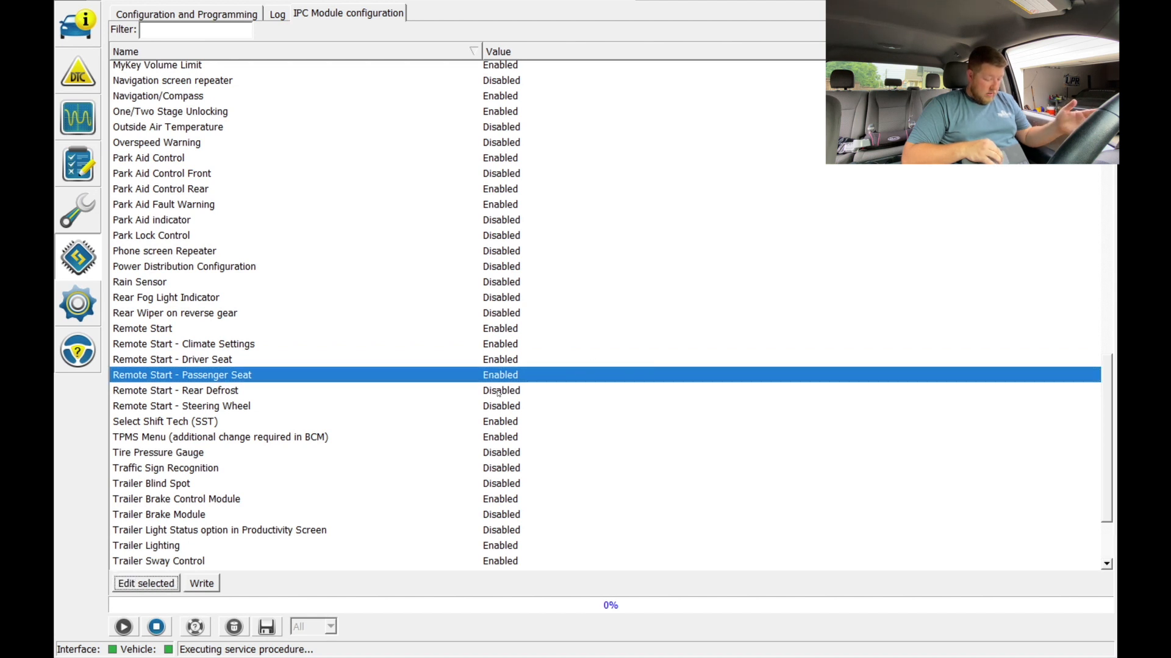
pyautogui.click(497, 391)
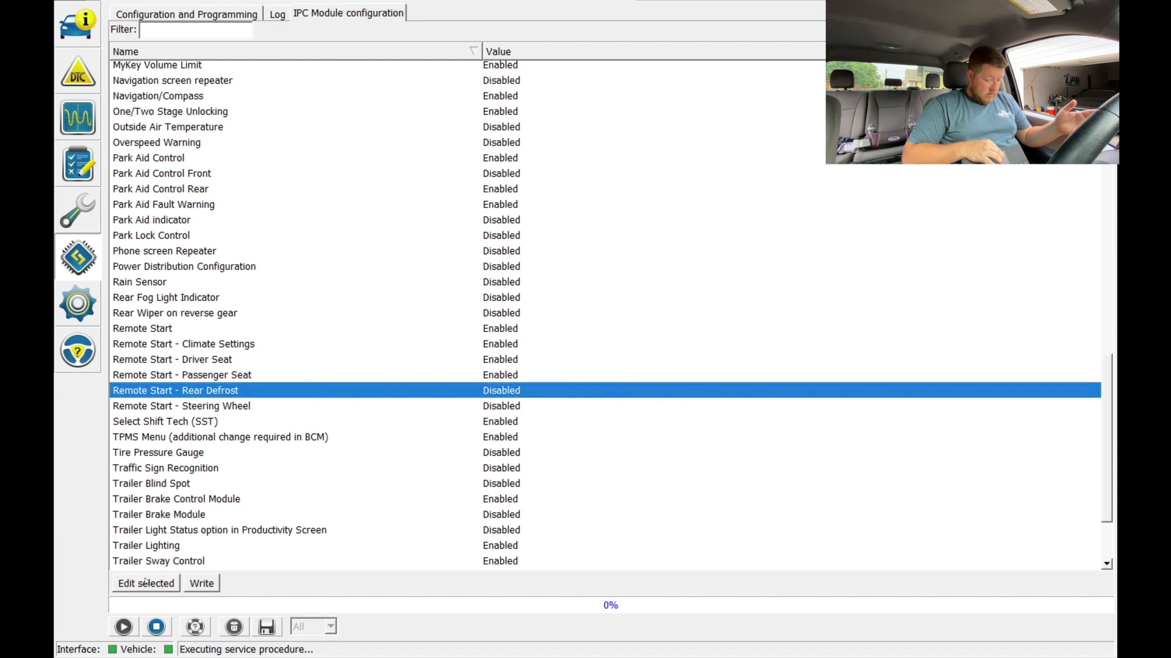
pyautogui.click(593, 370)
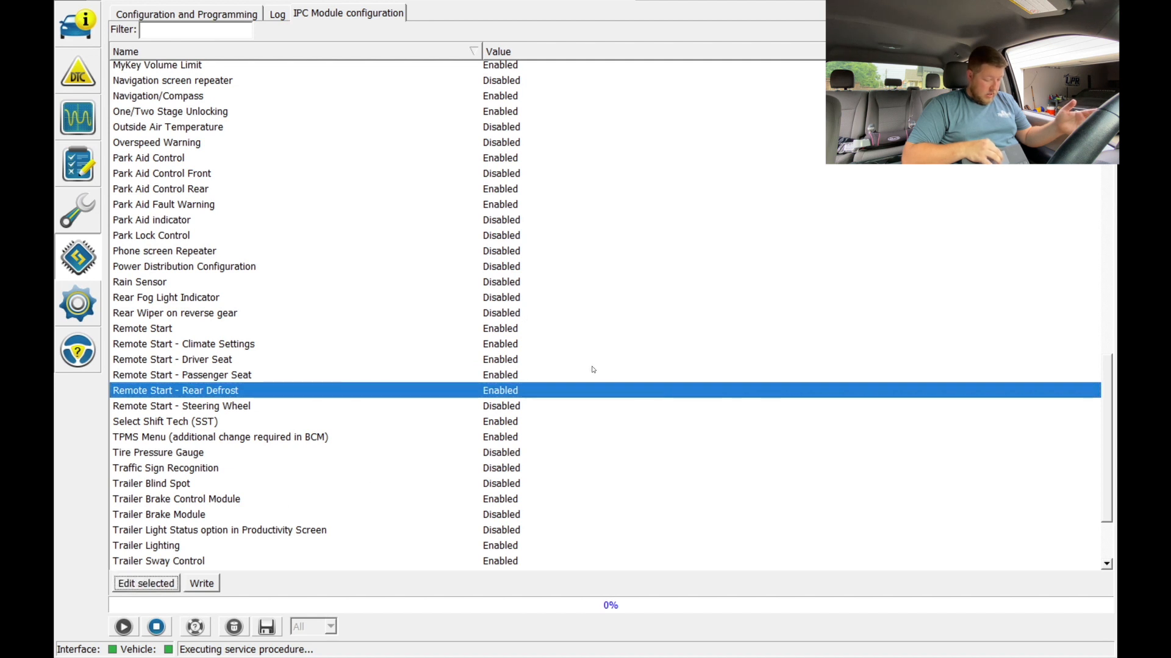
# Write the edited IPC configuration to the module and end the service procedure
pyautogui.click(237, 410)
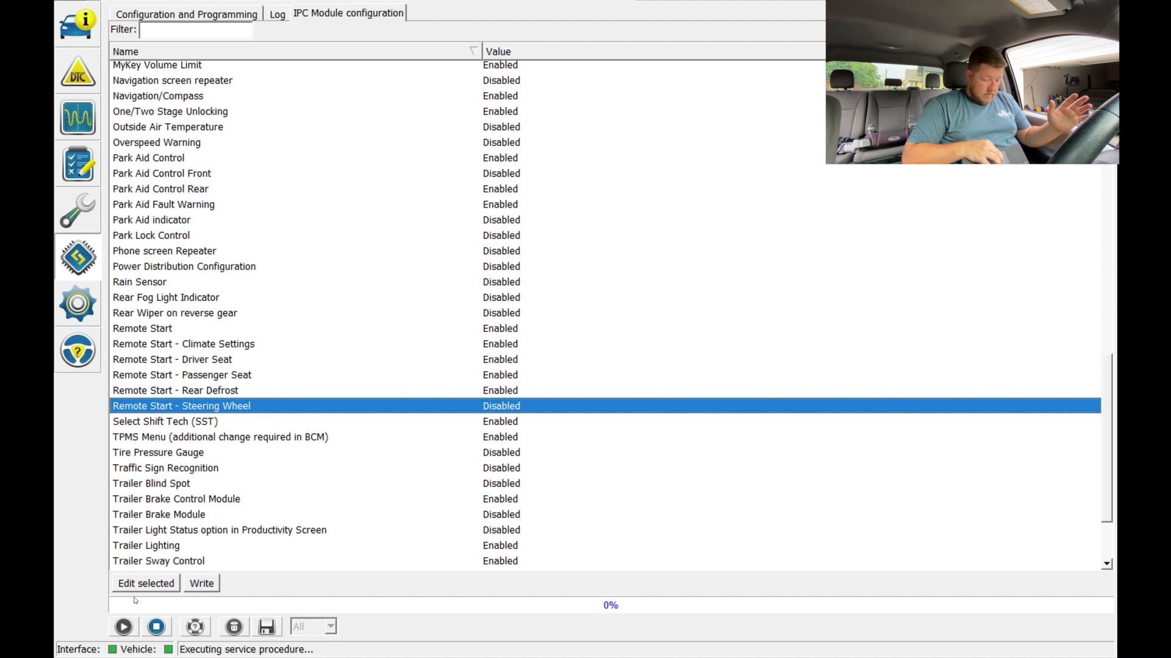
pyautogui.click(210, 584)
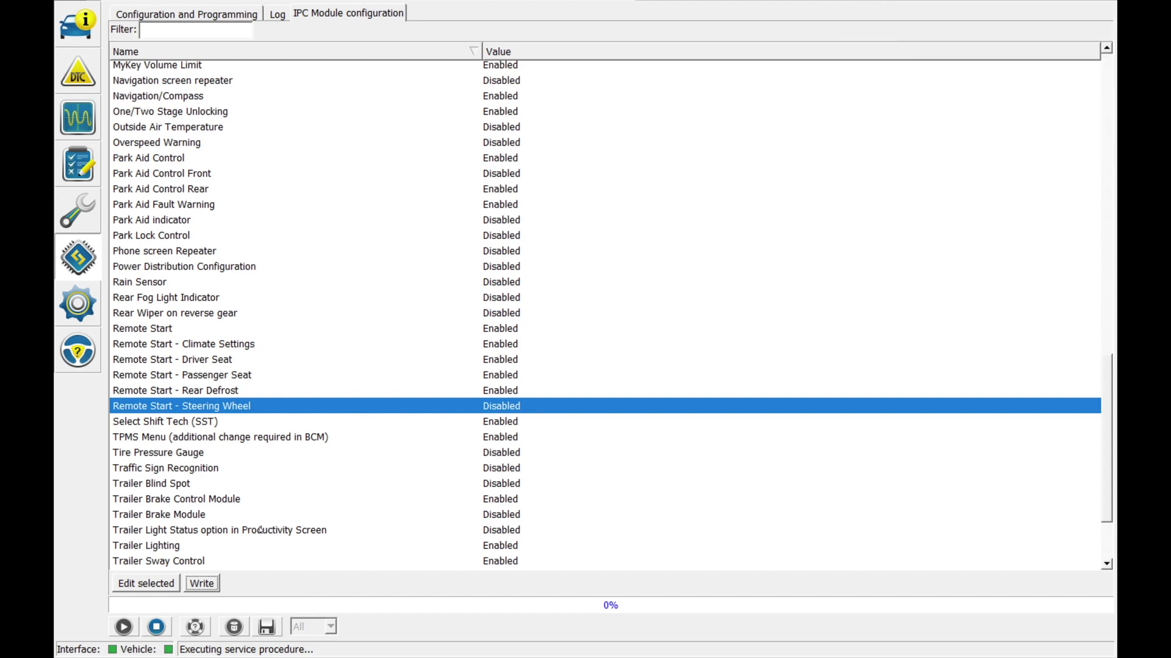
pyautogui.click(156, 627)
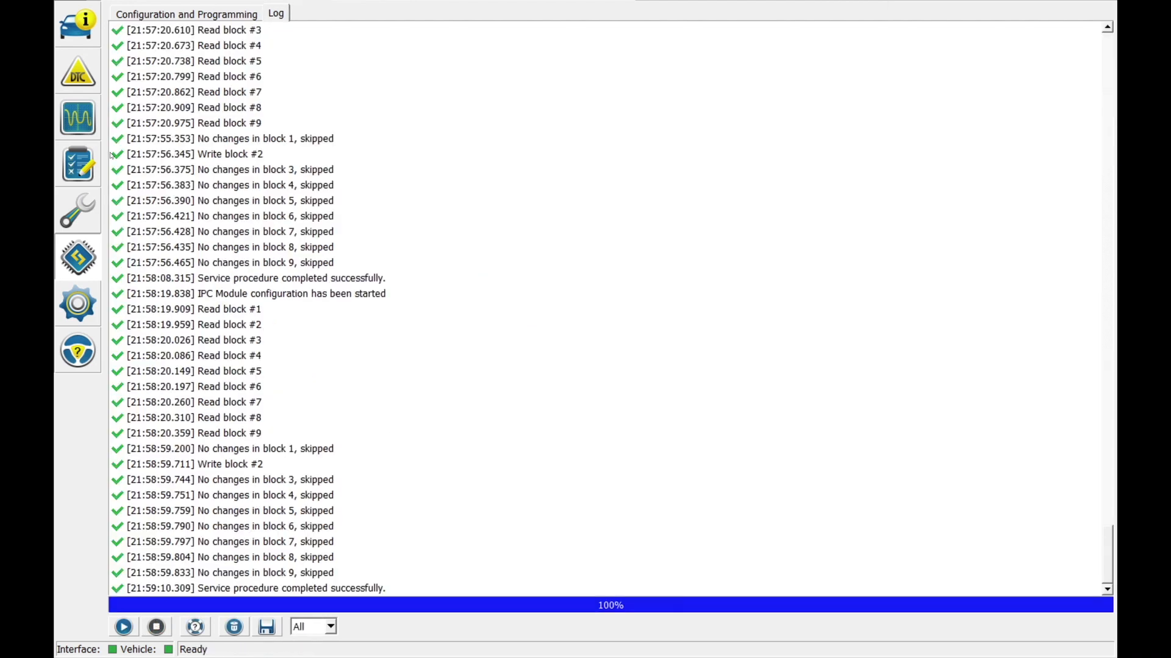
# Return to the vehicle connection log and disconnect from the vehicle
pyautogui.click(78, 24)
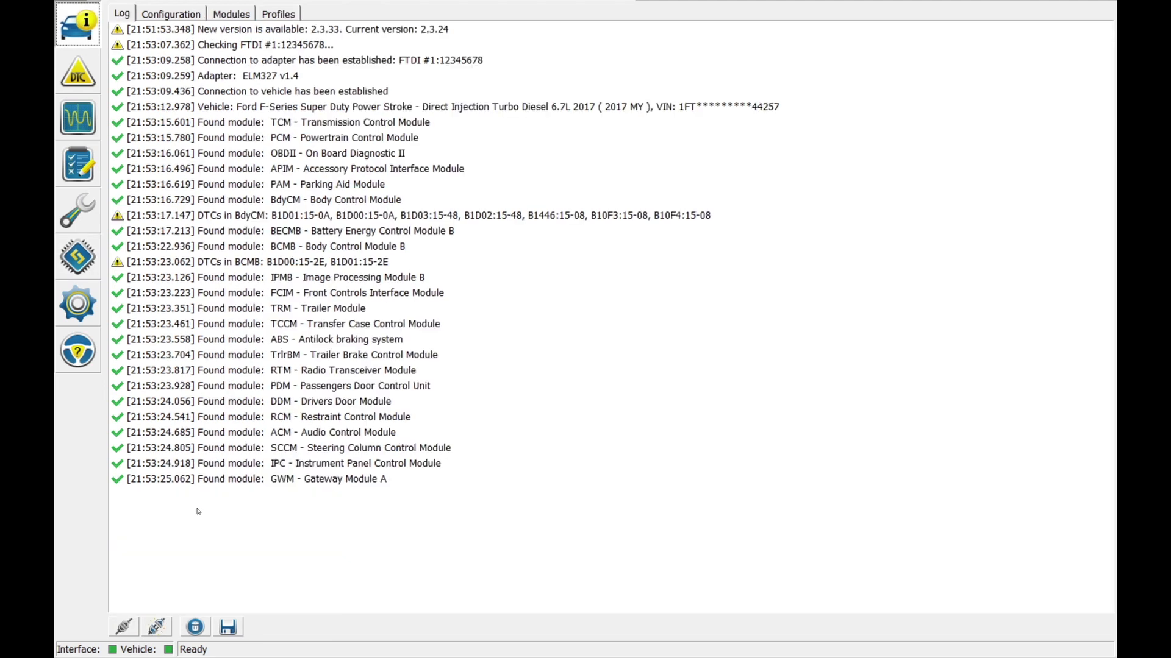
pyautogui.click(154, 627)
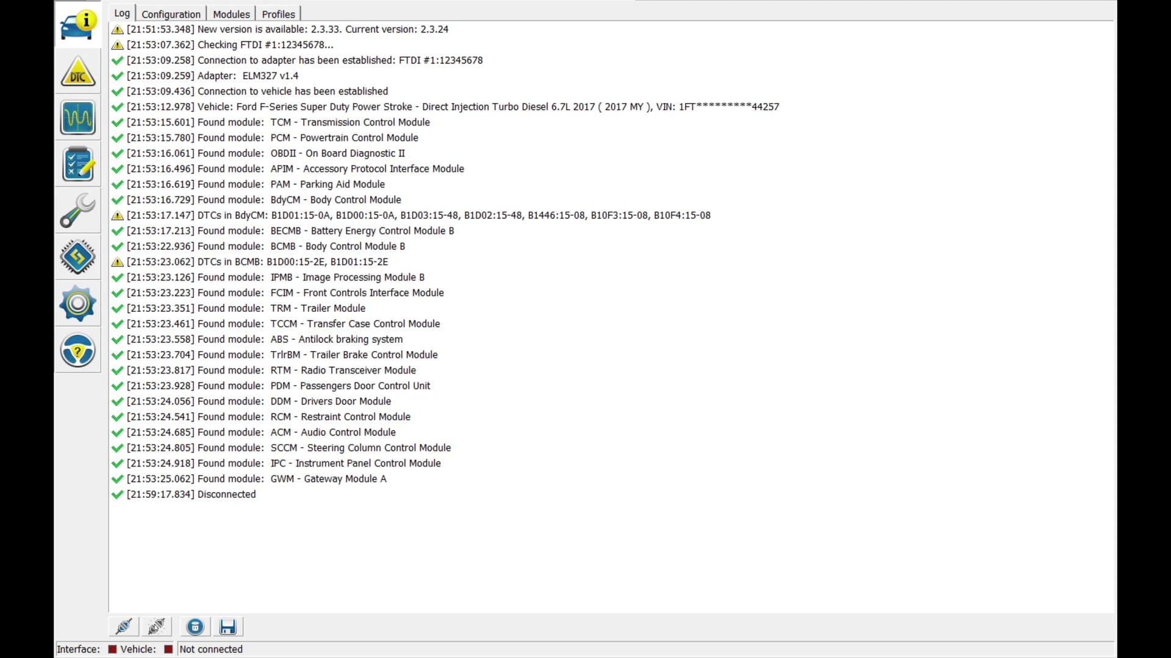